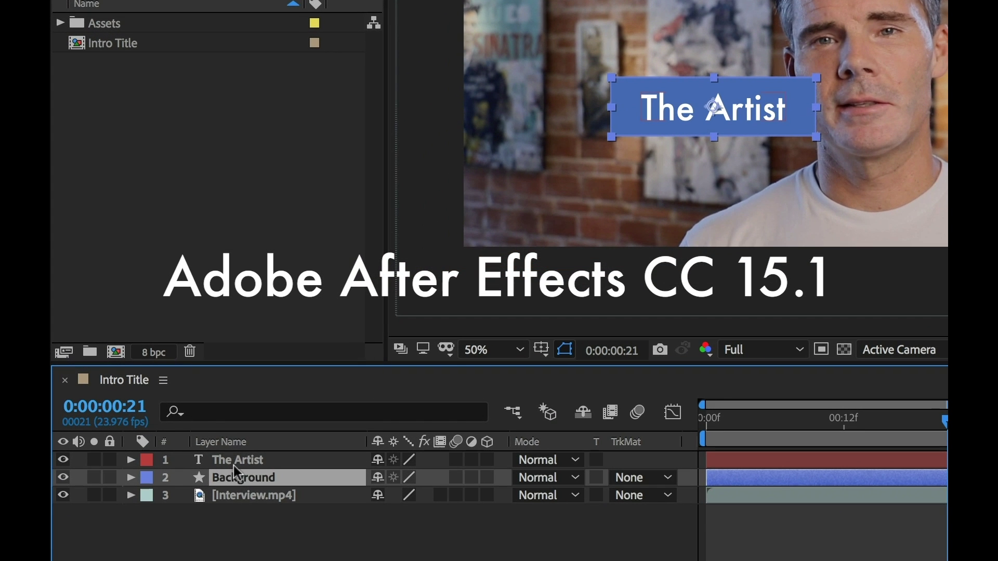
# - Inspect The Artist and Background layers, then hide the Interview.mp4 footage layer
pyautogui.click(234, 460)
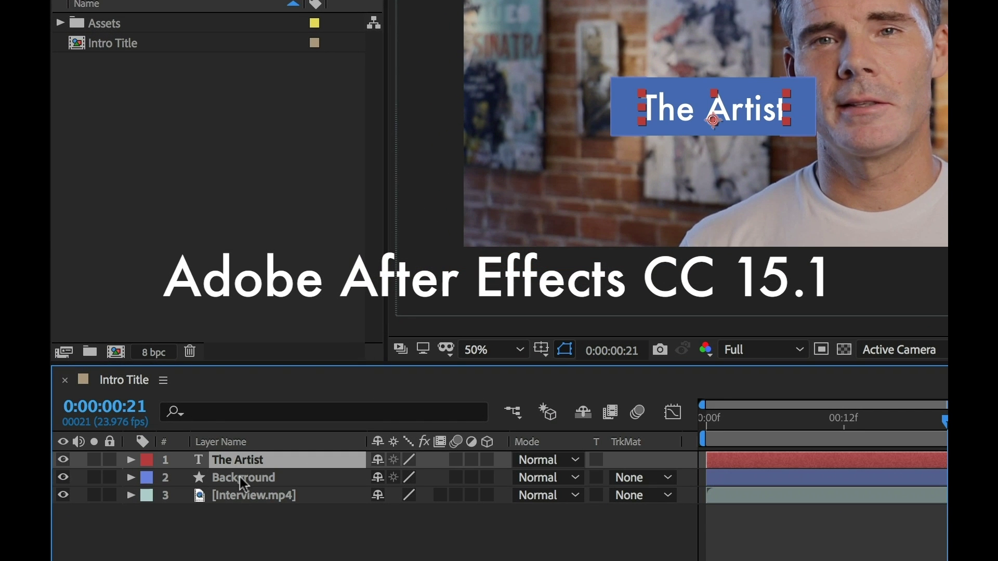
pyautogui.click(240, 477)
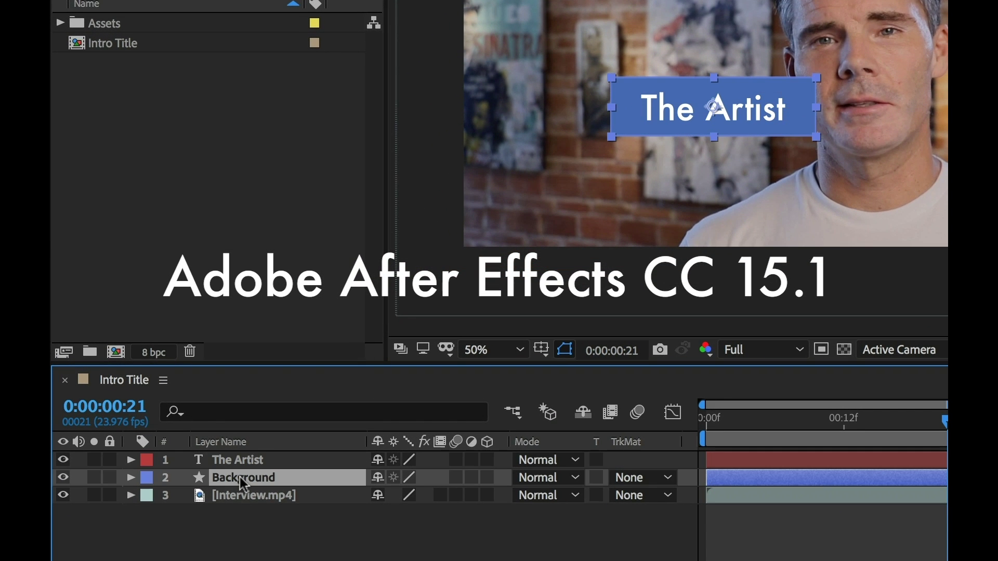
pyautogui.click(225, 501)
pyautogui.click(63, 495)
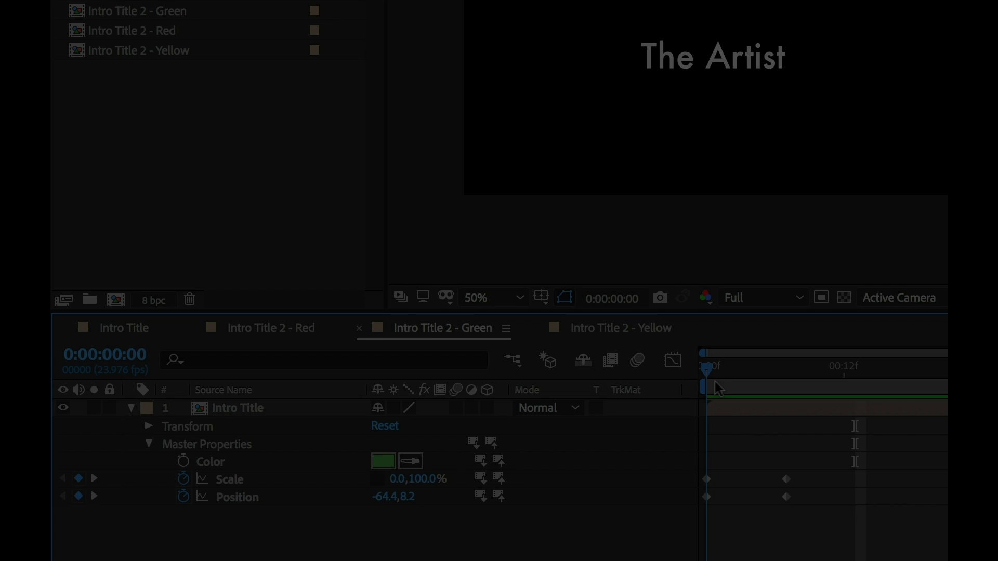
# - Expand the Intro Title layer's master properties and rename the position property to Text Position
pyautogui.moveTo(715, 381); pyautogui.dragTo(816, 381)
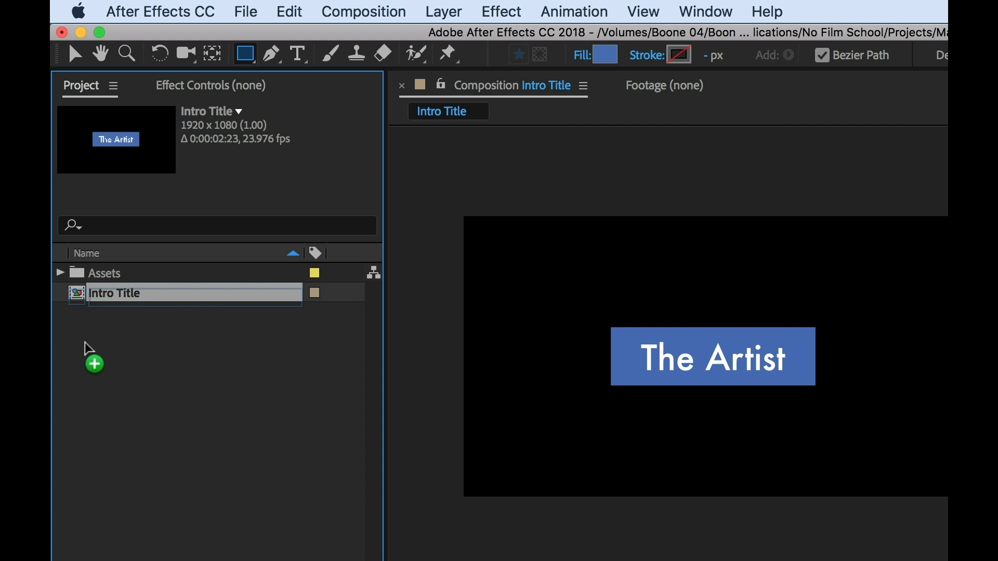
pyautogui.moveTo(85, 341); pyautogui.dragTo(115, 262)
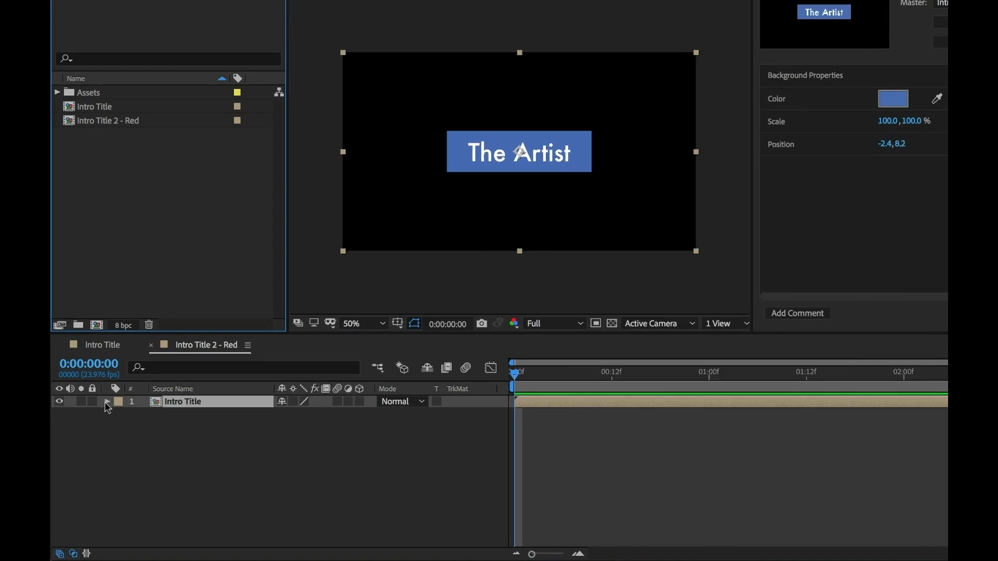
pyautogui.click(98, 426)
pyautogui.click(149, 372)
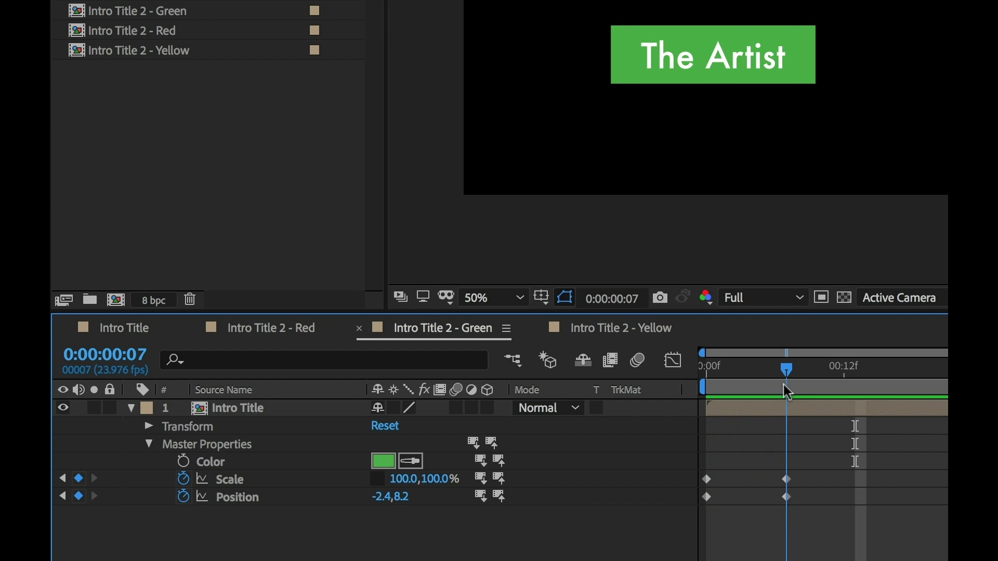
pyautogui.moveTo(785, 391); pyautogui.dragTo(811, 387)
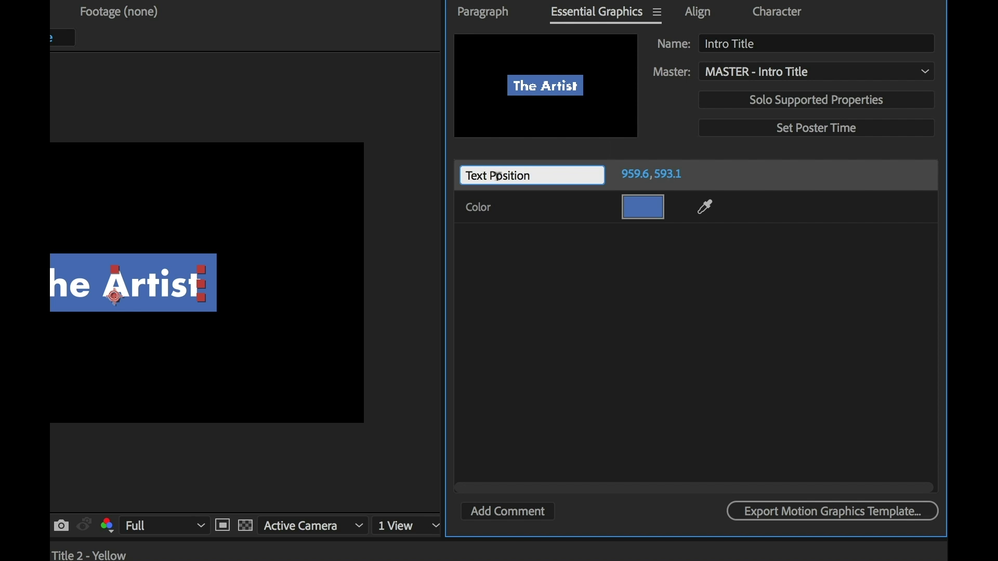
pyautogui.press('Return')
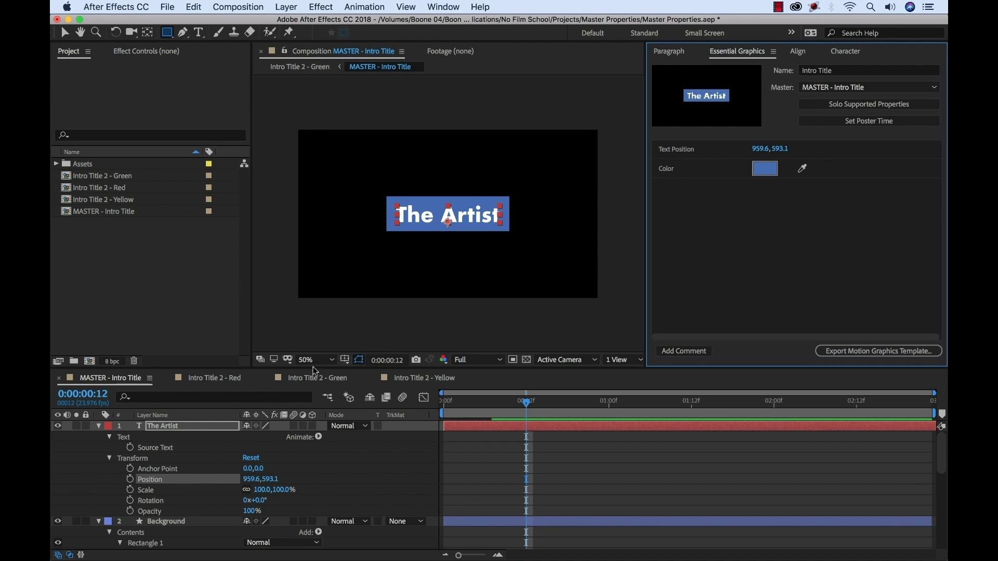
# - In Intro Title 2 - Red, pin the tree from trunk base to canopy top, bend it, and view Puppet Engine options
pyautogui.click(208, 383)
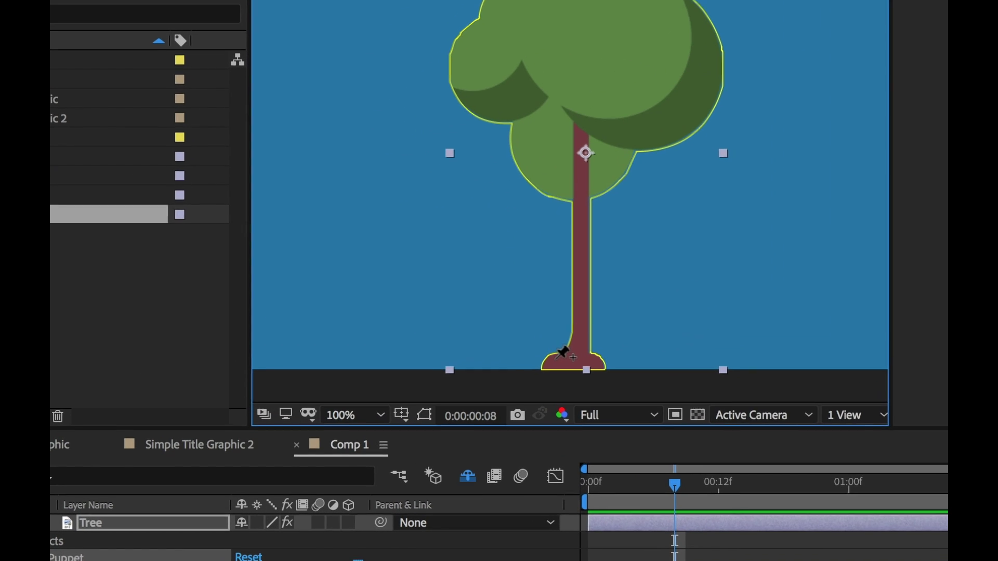
pyautogui.click(438, 349)
pyautogui.click(603, 362)
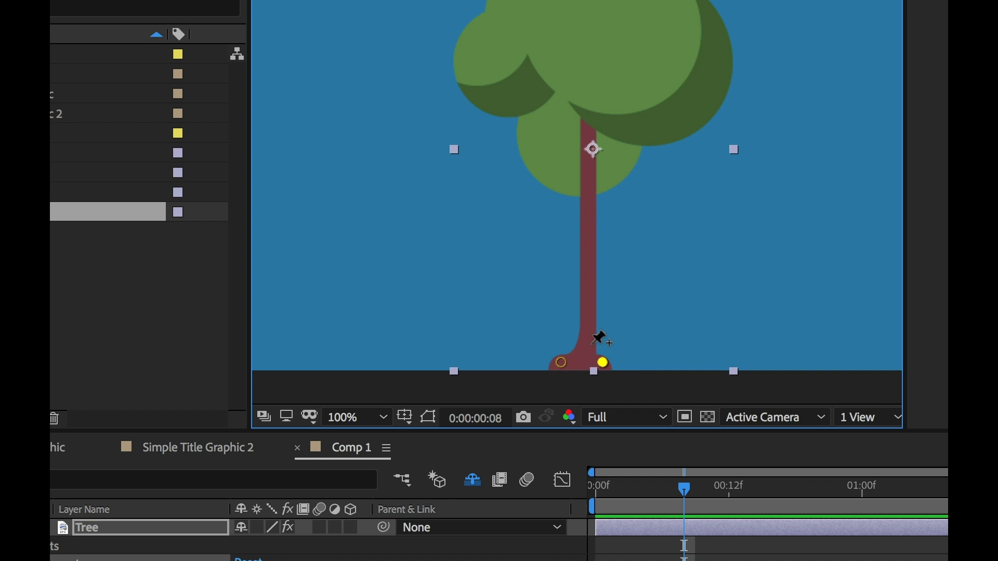
pyautogui.click(587, 340)
pyautogui.click(589, 174)
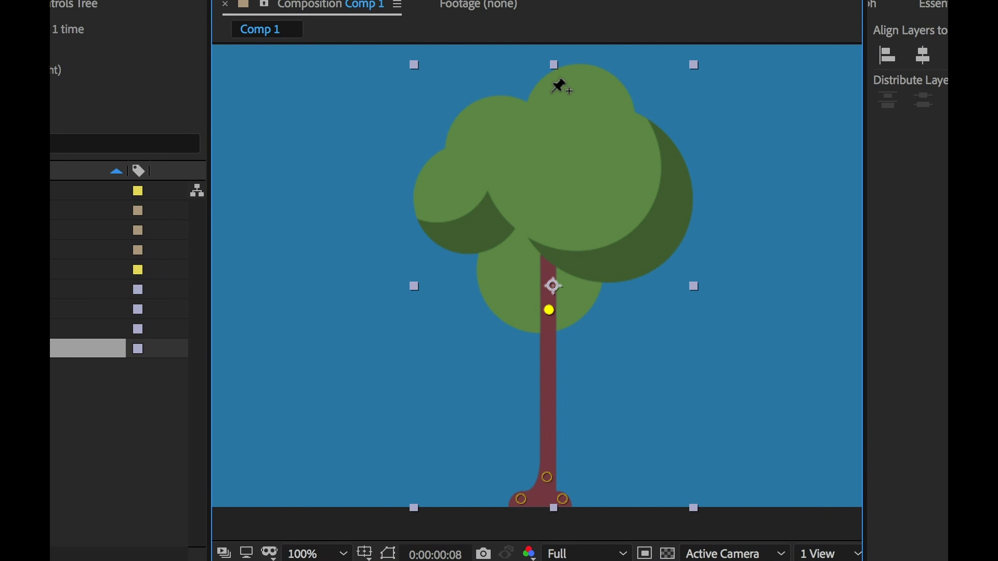
pyautogui.click(552, 93)
pyautogui.moveTo(549, 97)
pyautogui.mouseDown()
pyautogui.moveTo(531, 98)
pyautogui.moveTo(561, 101)
pyautogui.mouseUp()
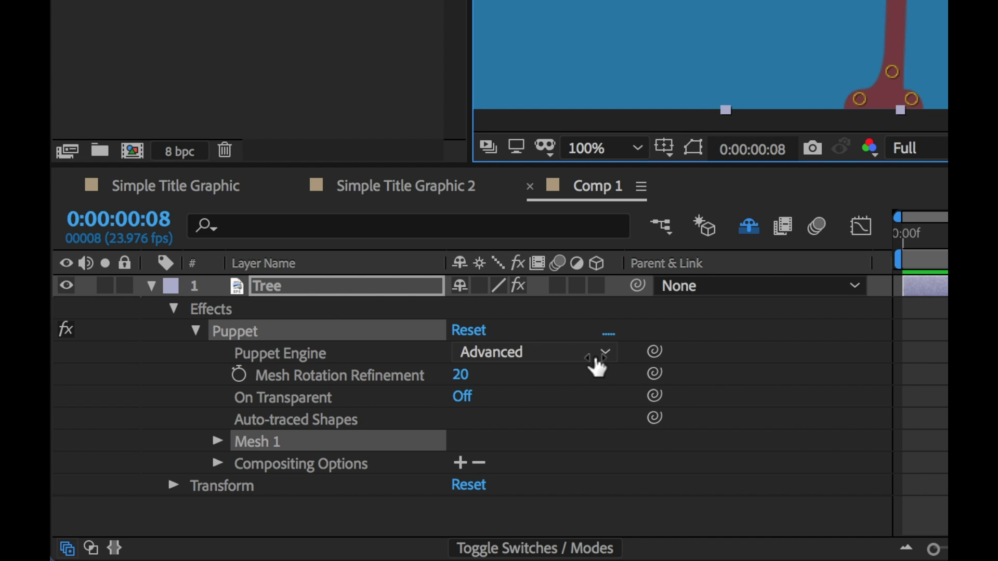
pyautogui.click(594, 354)
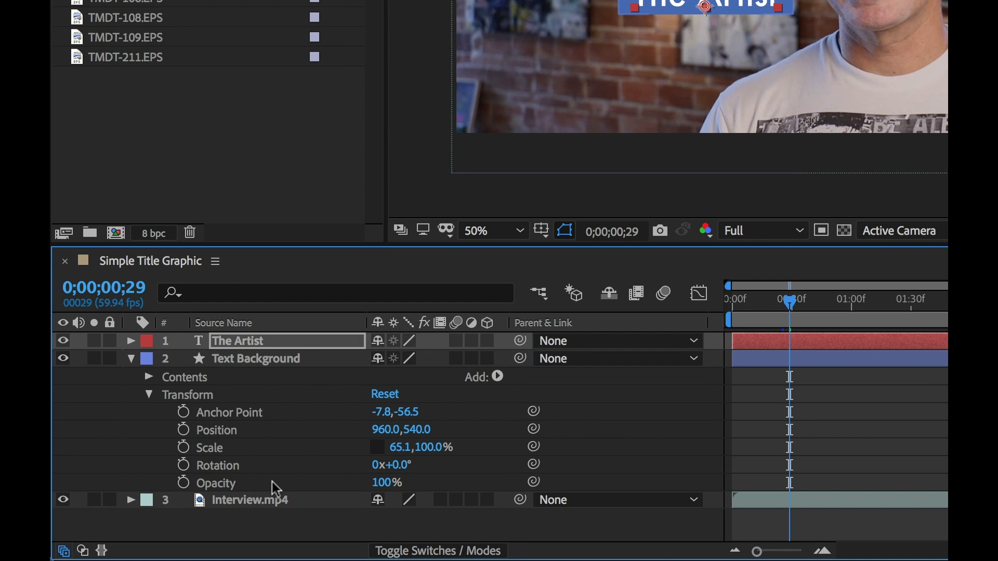
# - Expose Text Background's Rotation and The Artist's Anchor Point, Scale and Rotation in Essential Graphics
pyautogui.click(213, 469)
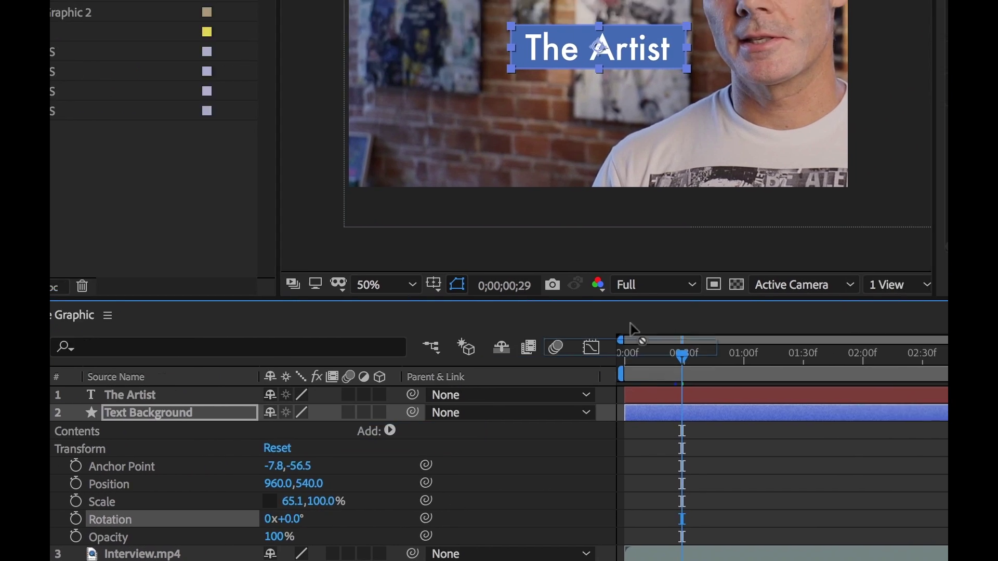
pyautogui.moveTo(634, 328); pyautogui.dragTo(995, 164)
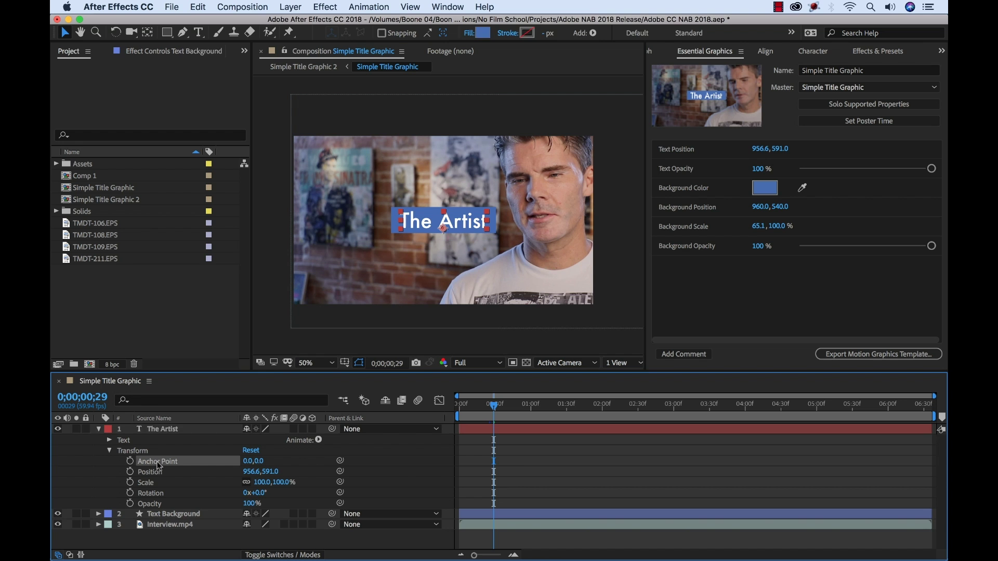
pyautogui.keyDown('shift'); pyautogui.click(155, 486); pyautogui.keyUp('shift')
pyautogui.keyDown('shift'); pyautogui.click(158, 495); pyautogui.keyUp('shift')
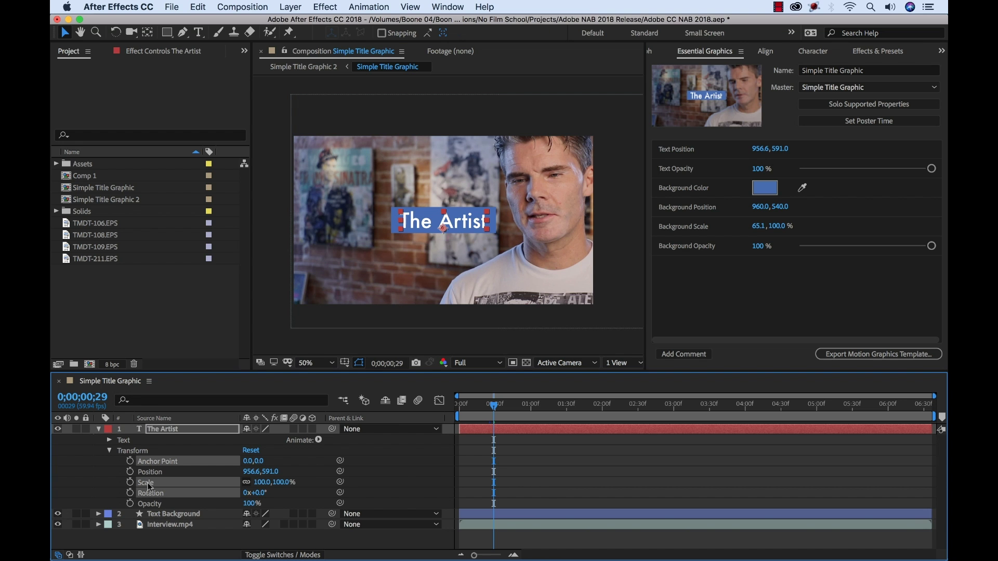
pyautogui.moveTo(149, 486); pyautogui.dragTo(736, 297)
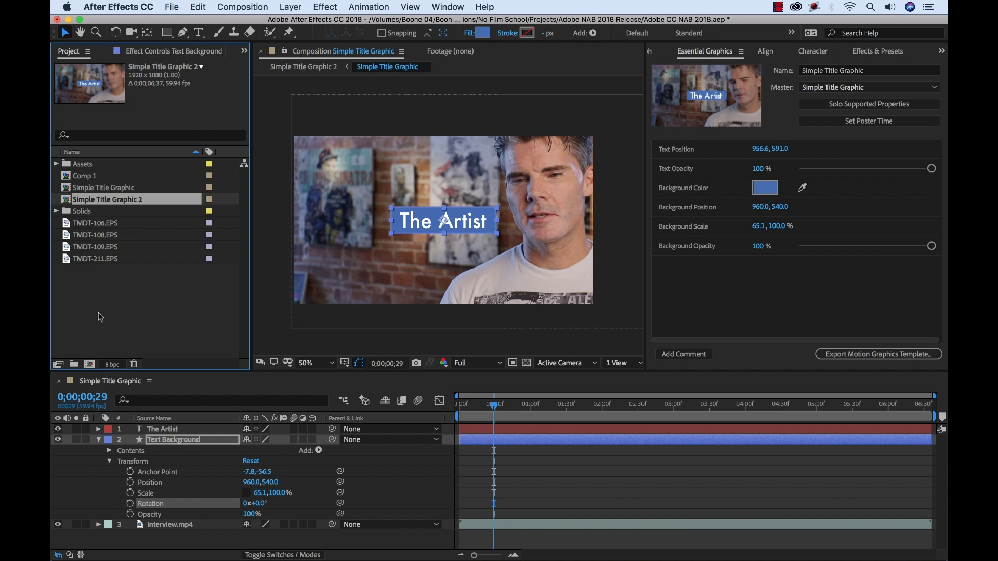
# - Duplicate the comp as Simple Title Graphic 3 and reveal Background Color's source in the timeline
pyautogui.press('super+d')
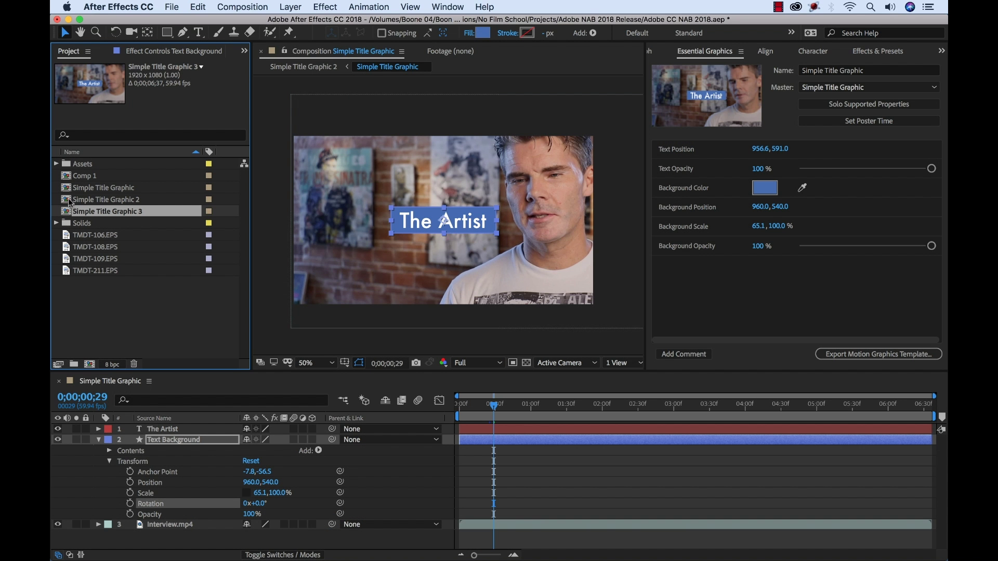
pyautogui.doubleClick(68, 214)
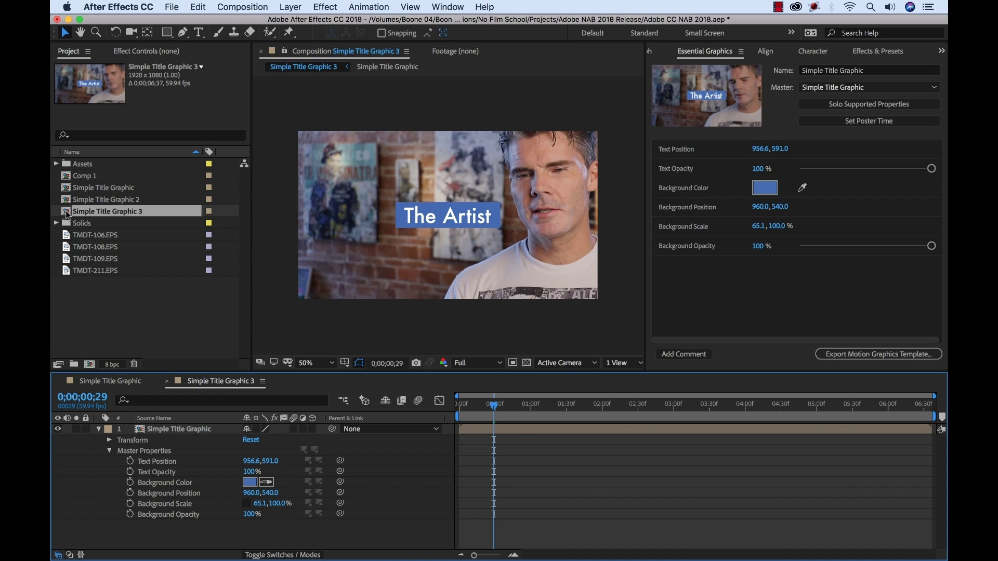
pyautogui.rightClick(67, 215)
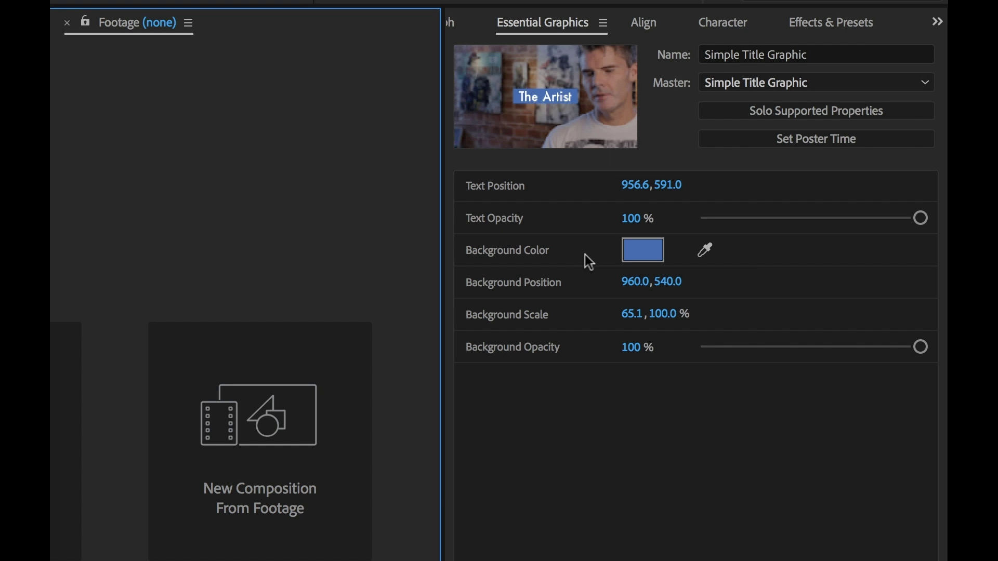
pyautogui.rightClick(731, 192)
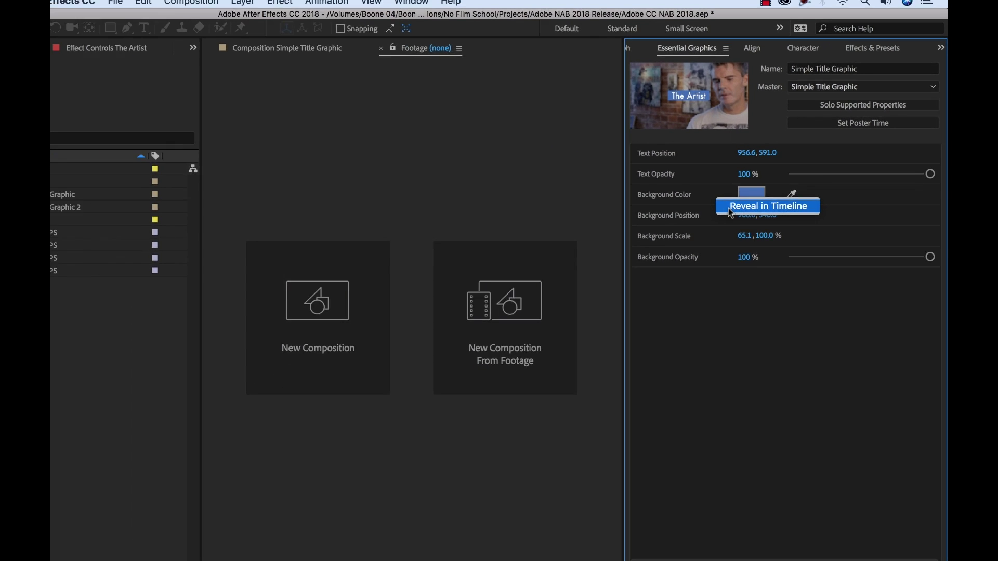
pyautogui.click(616, 268)
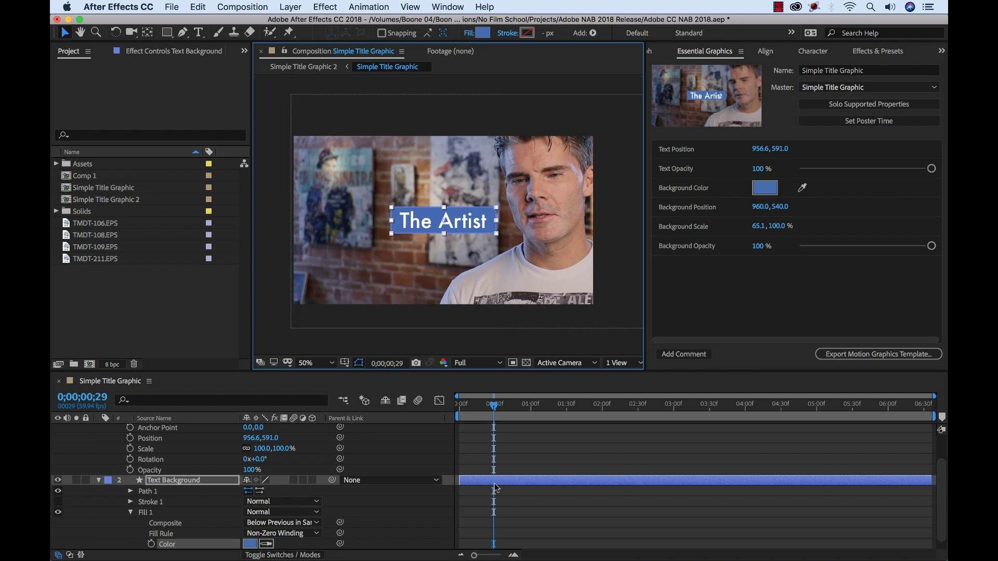
# - Enable 'Do not warn me about missing fonts when opening projects' in Type preferences
pyautogui.scroll(3, 497, 489)
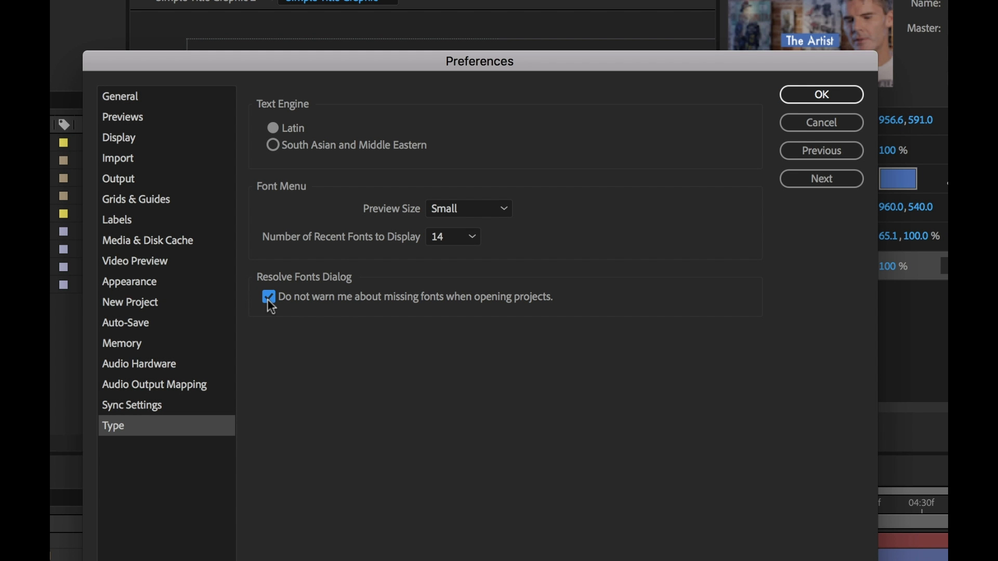
pyautogui.click(799, 97)
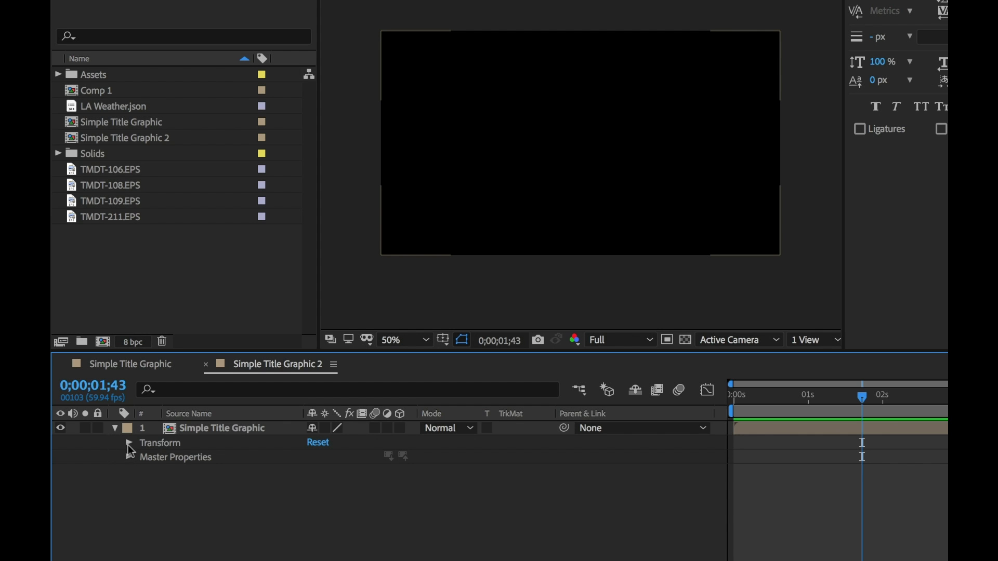
# - Create a text readout of the title layer's Rotation and rotate that layer to -8
pyautogui.click(128, 444)
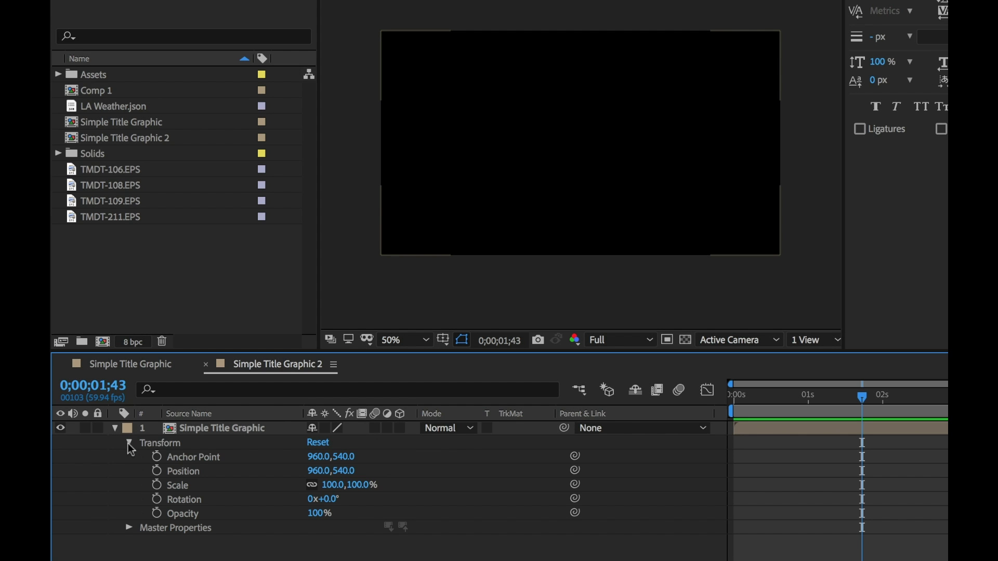
pyautogui.click(182, 500)
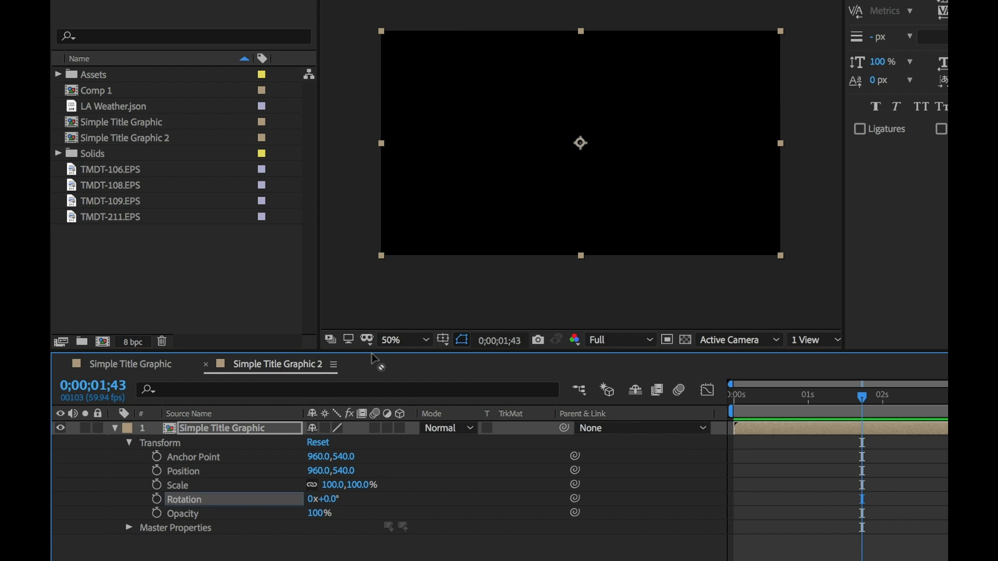
pyautogui.moveTo(544, 108); pyautogui.dragTo(544, 109)
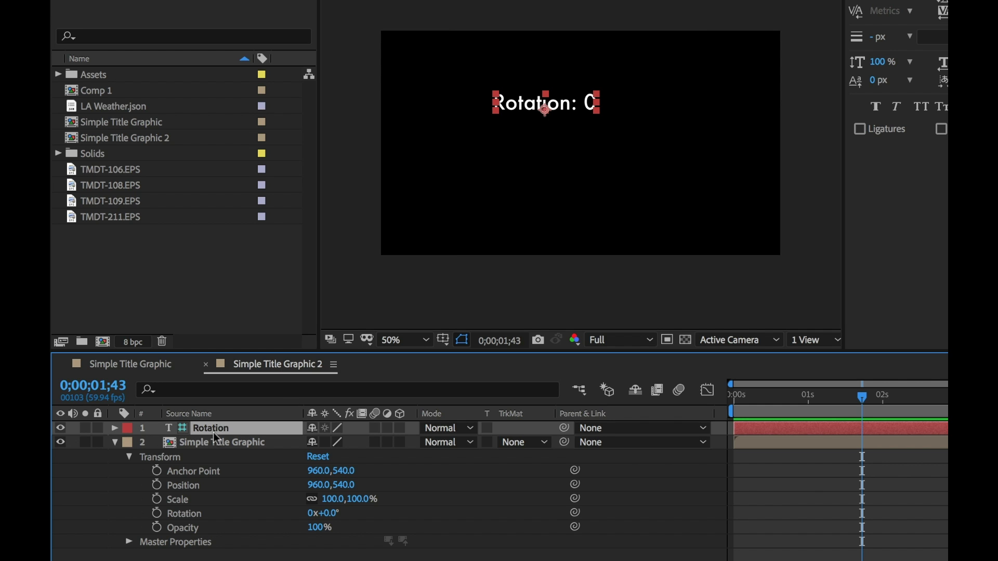
pyautogui.click(114, 428)
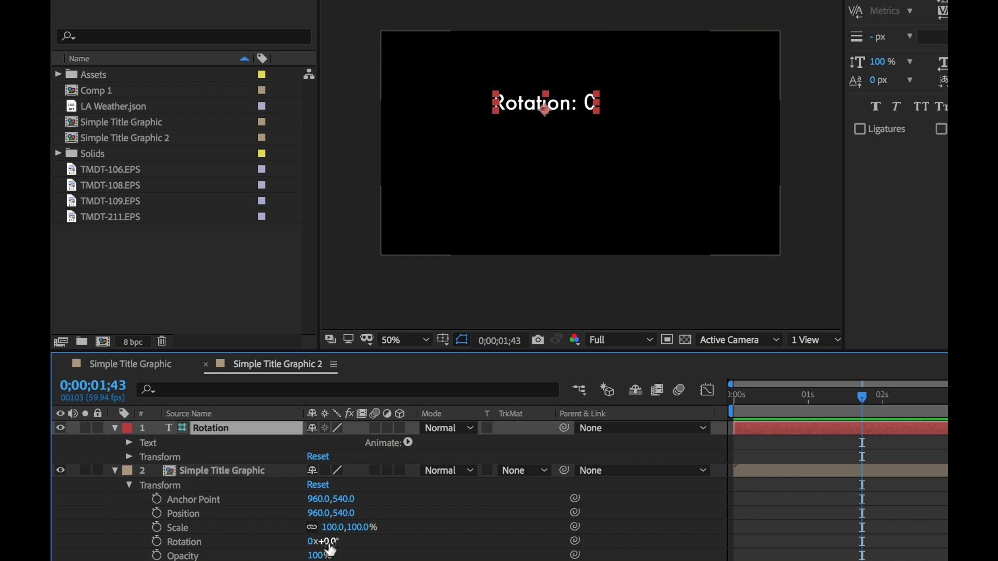
pyautogui.moveTo(329, 541)
pyautogui.mouseDown()
pyautogui.moveTo(345, 542)
pyautogui.moveTo(324, 541)
pyautogui.mouseUp()
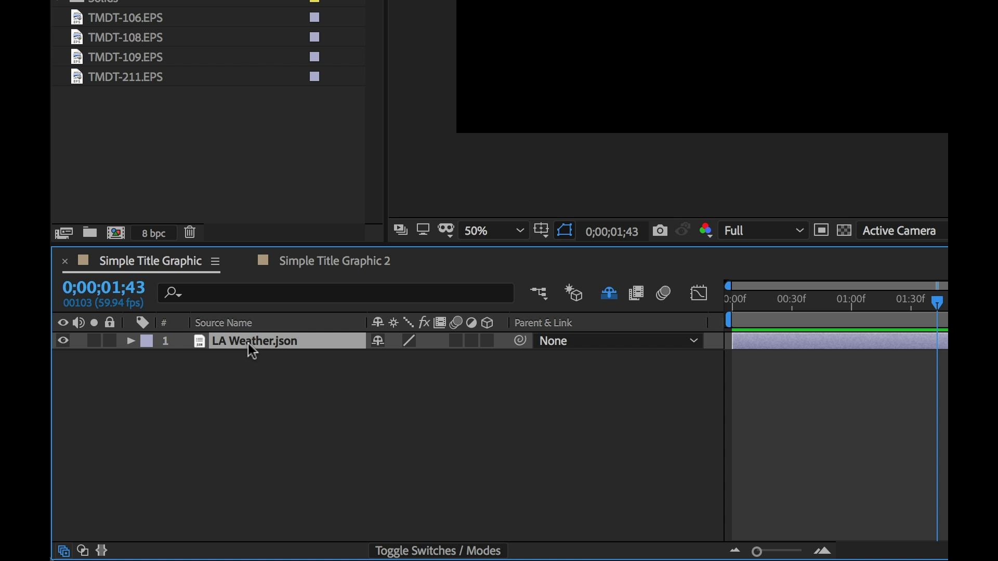
# - Place LA Weather.json's latitude field in the viewer as a 'latitude: 47' text layer and enlarge it
pyautogui.click(131, 342)
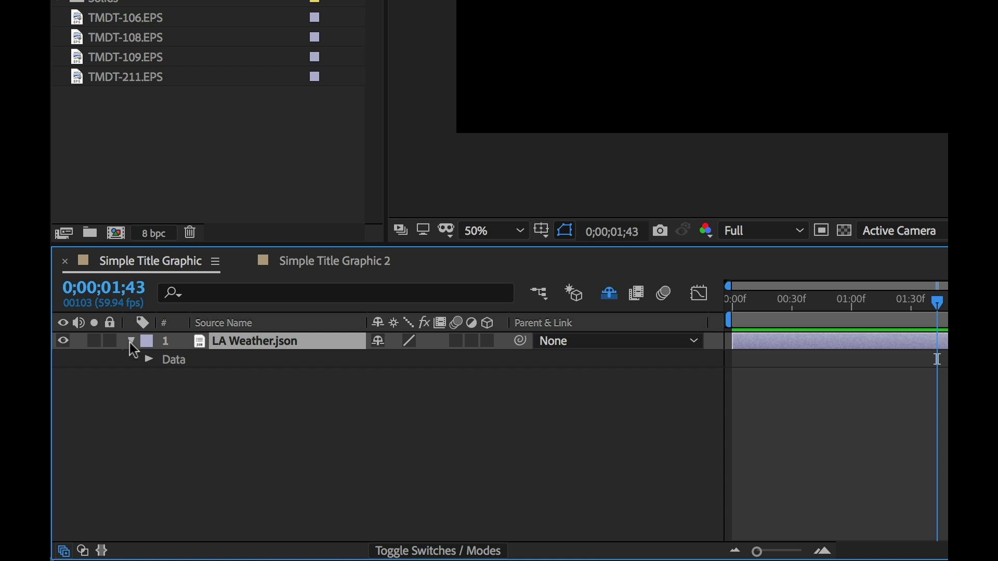
pyautogui.click(148, 360)
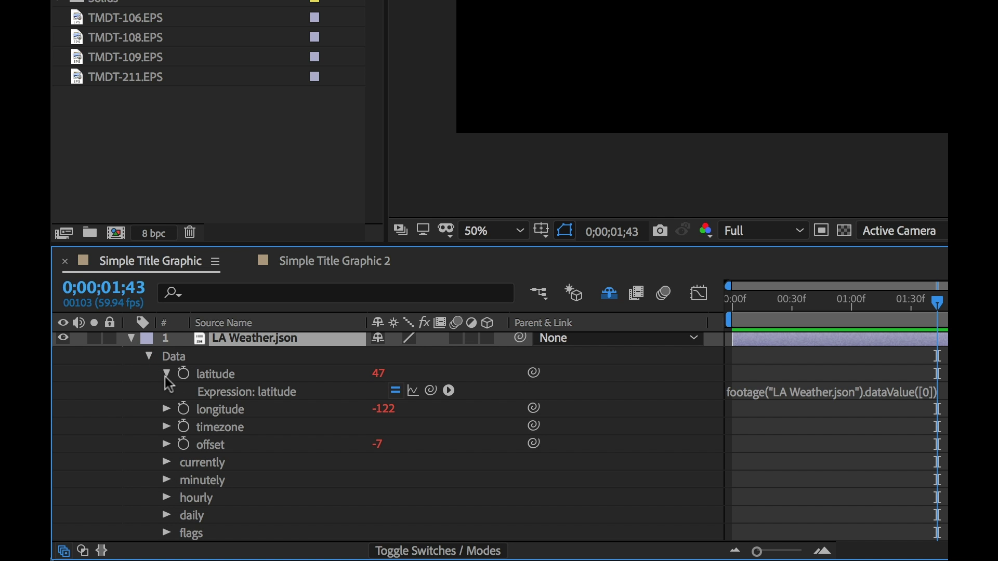
pyautogui.moveTo(219, 375); pyautogui.dragTo(622, 1)
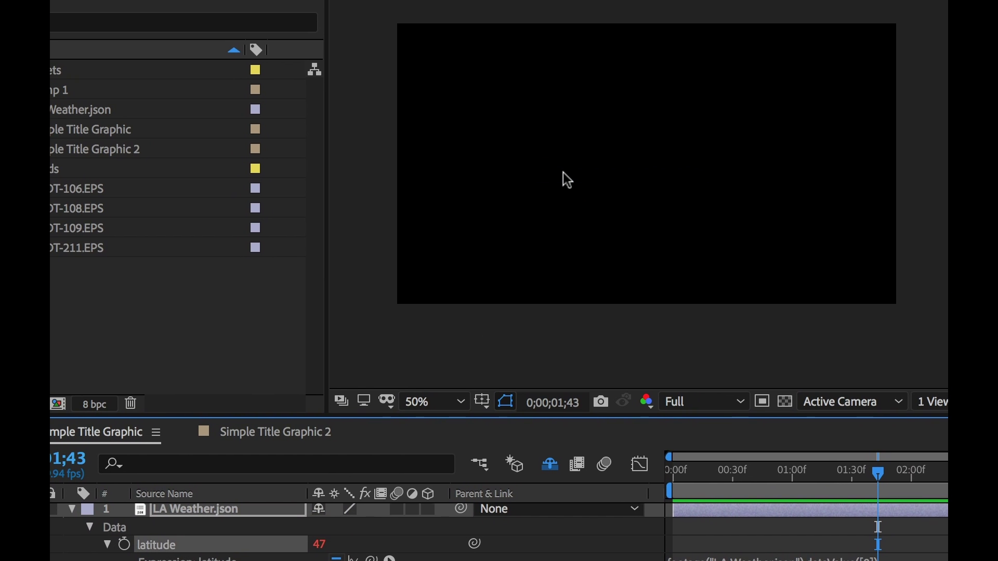
pyautogui.moveTo(563, 173); pyautogui.dragTo(563, 173)
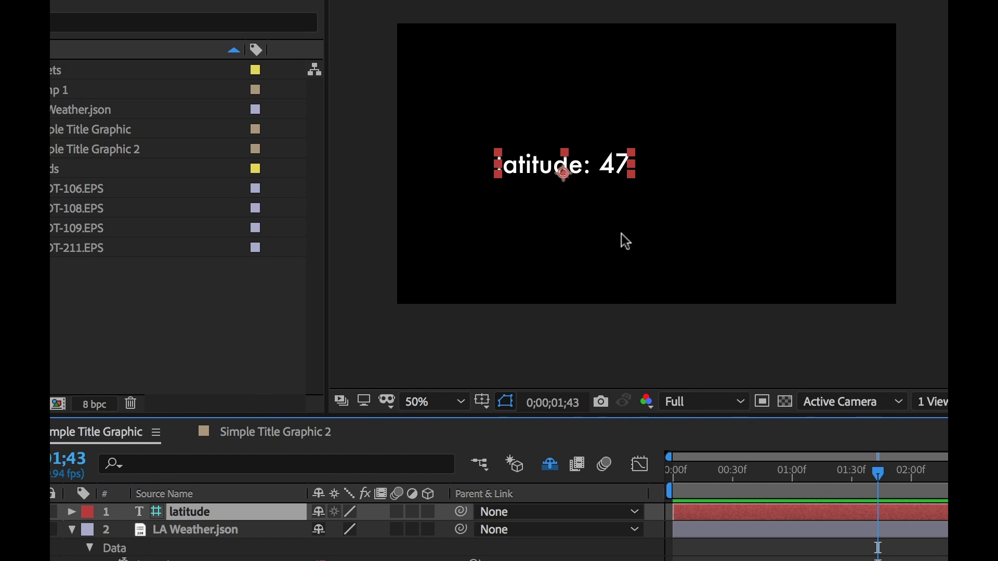
pyautogui.moveTo(635, 176); pyautogui.dragTo(795, 130)
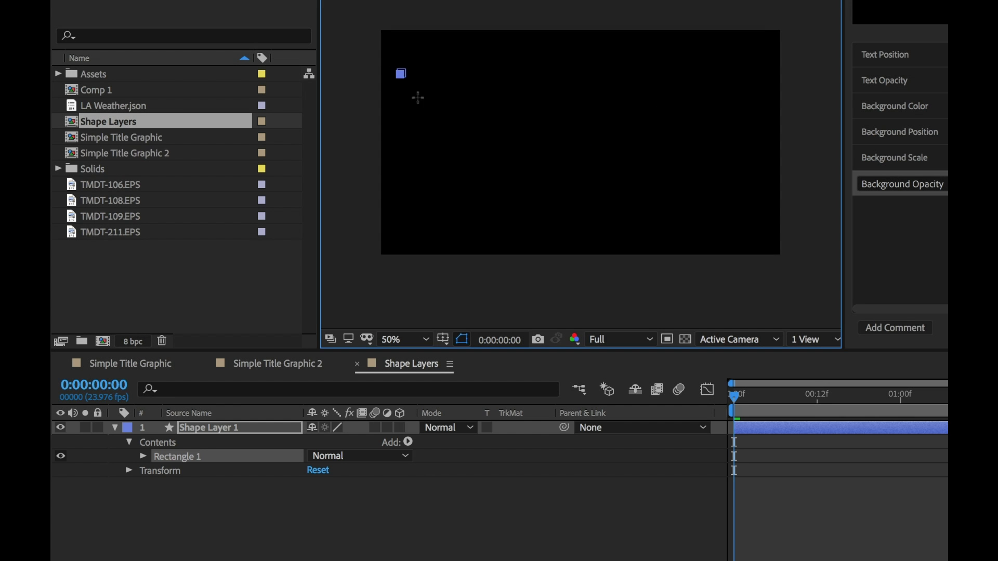
# - Draw a rectangle, enable Center Anchor Point in New Shape Layers, then draw a second rectangle
pyautogui.moveTo(417, 97); pyautogui.dragTo(523, 168)
pyautogui.click(201, 431)
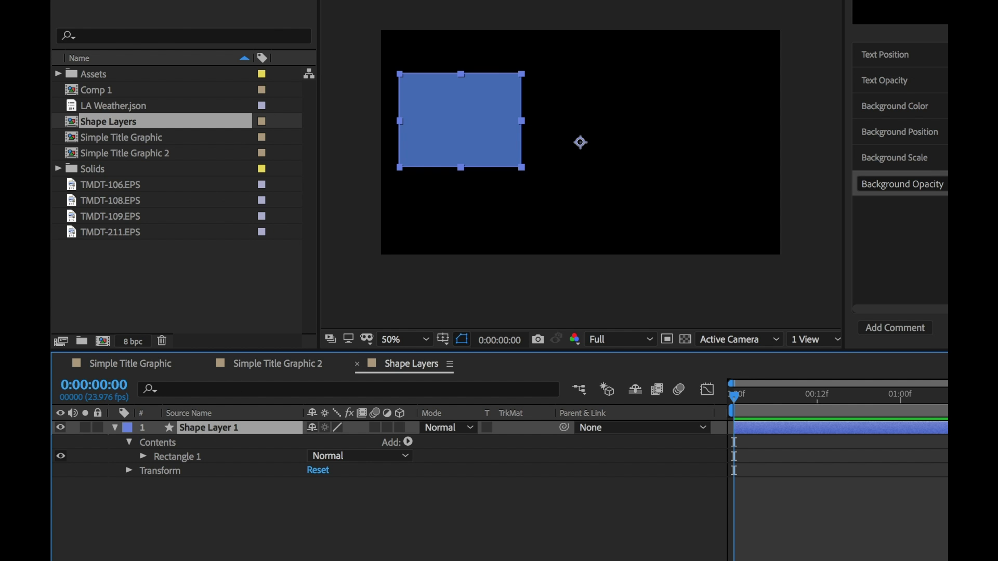
pyautogui.press('super+alt+semicolon')
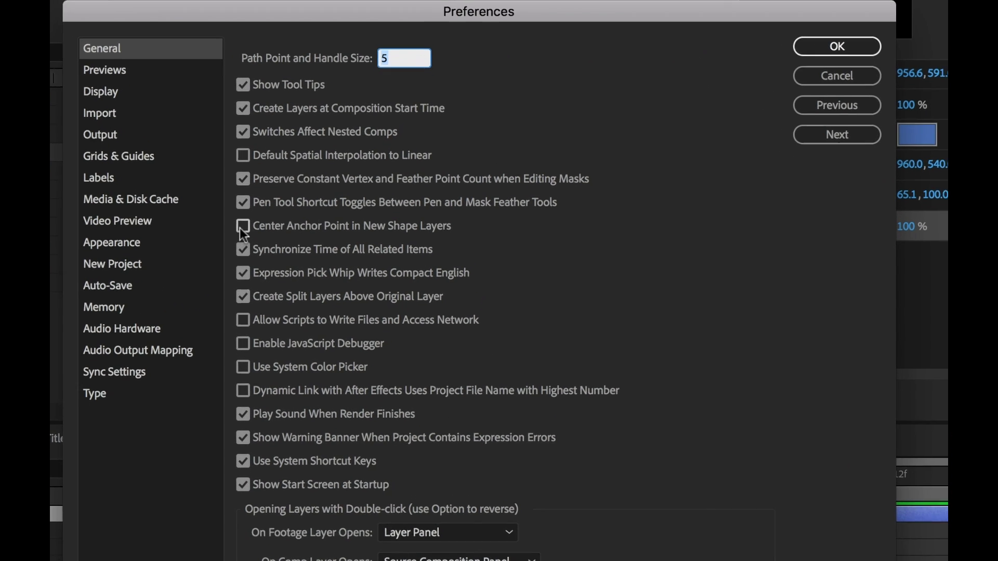
pyautogui.click(243, 227)
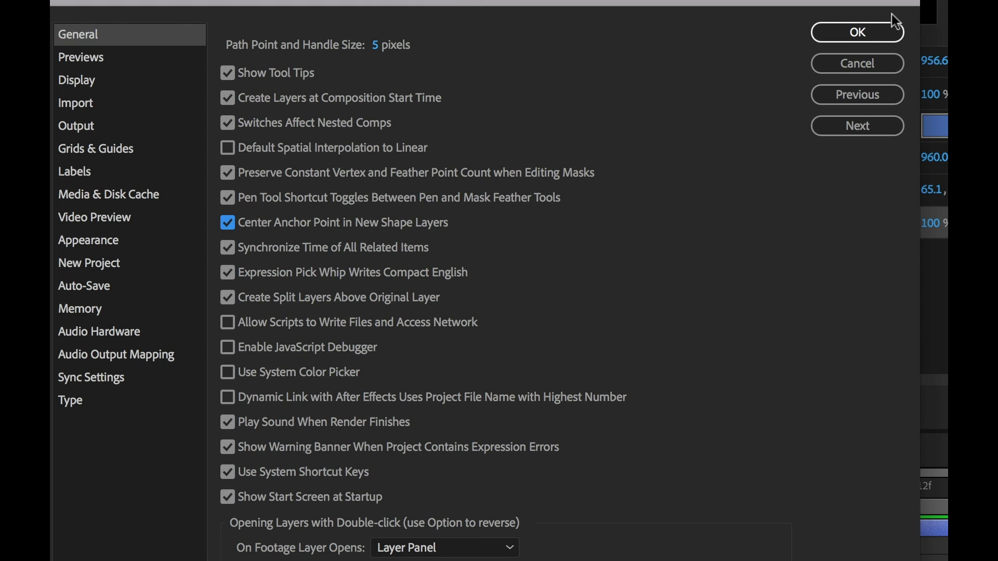
pyautogui.moveTo(264, 100); pyautogui.dragTo(365, 183)
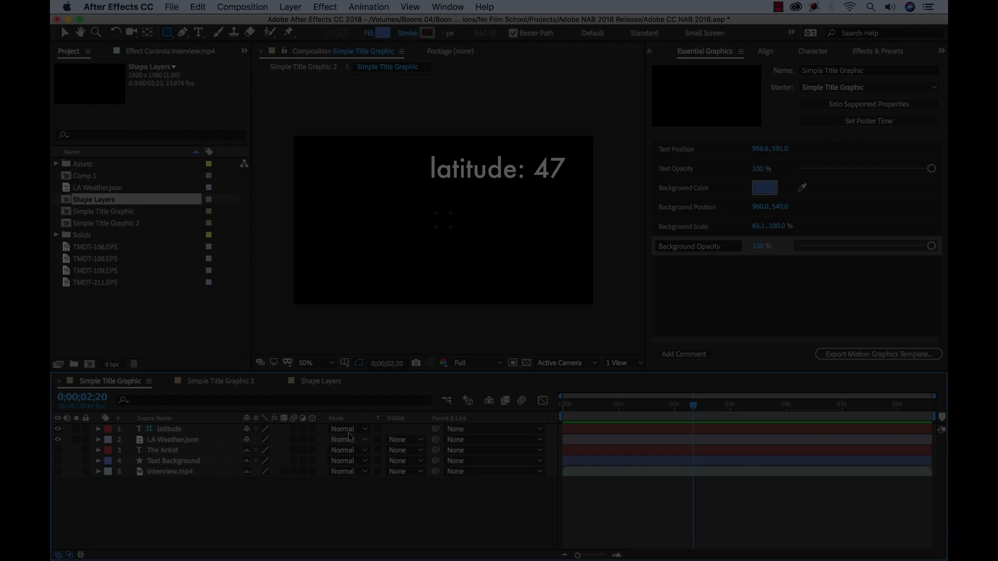
pyautogui.click(347, 430)
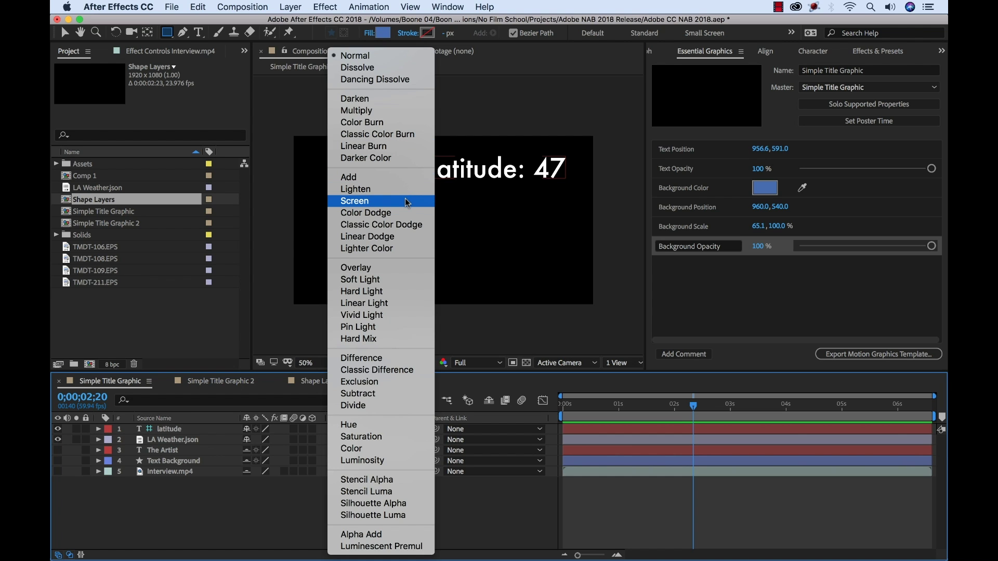
pyautogui.click(270, 529)
pyautogui.click(172, 473)
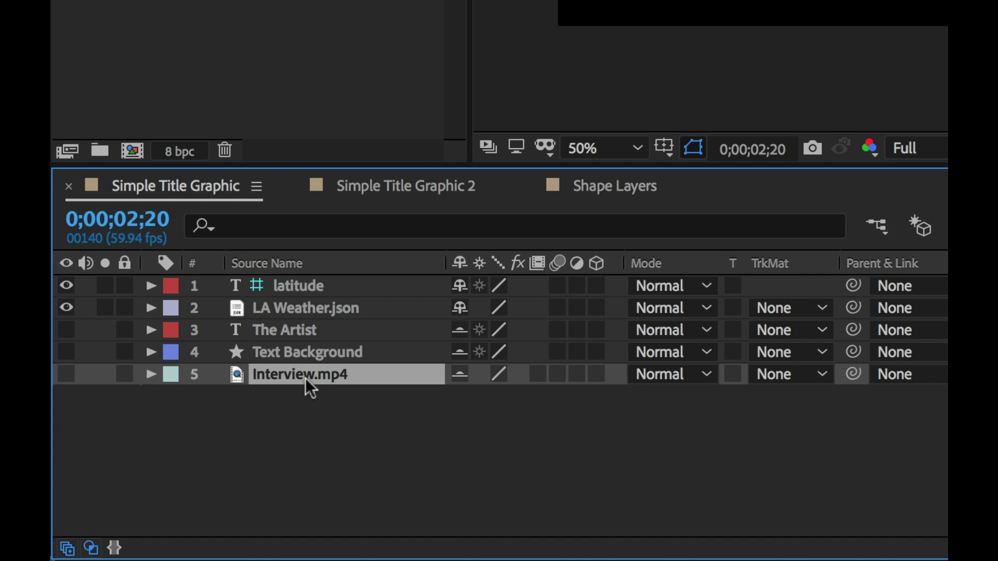
# - Show the Interview.mp4 layer's context menu and its Create submenu with Create Keyframes from Data
pyautogui.rightClick(304, 377)
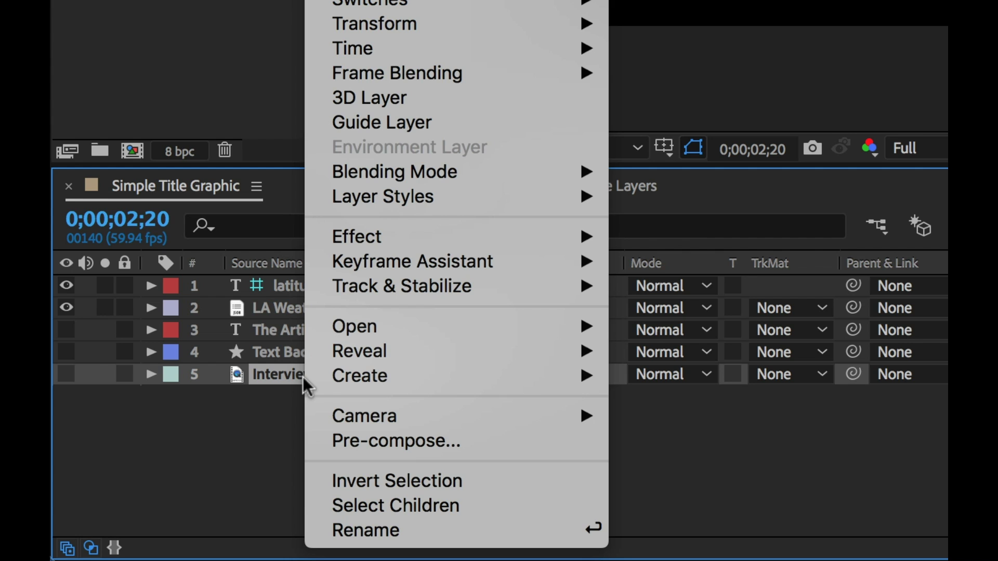
pyautogui.moveTo(527, 289)
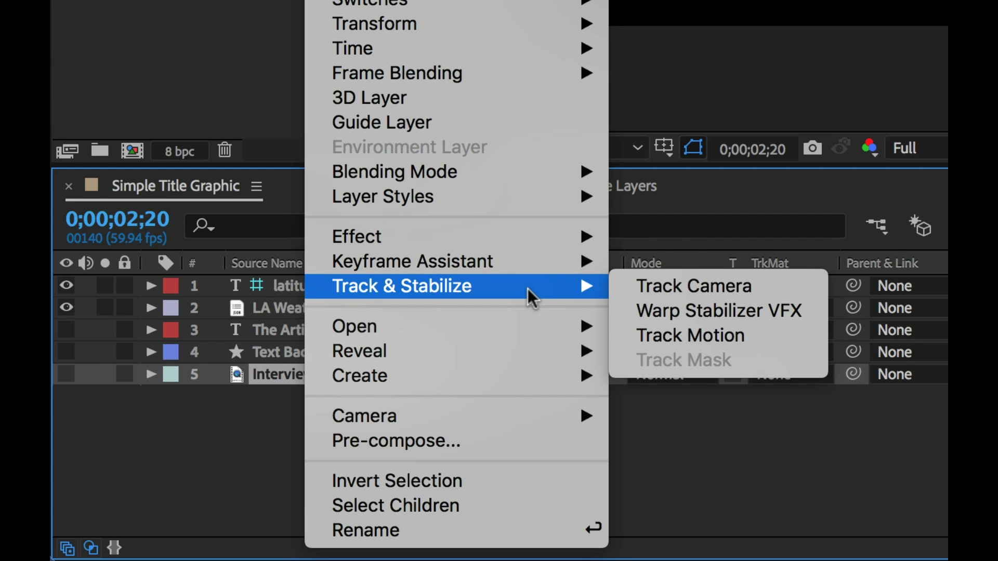
pyautogui.moveTo(540, 363)
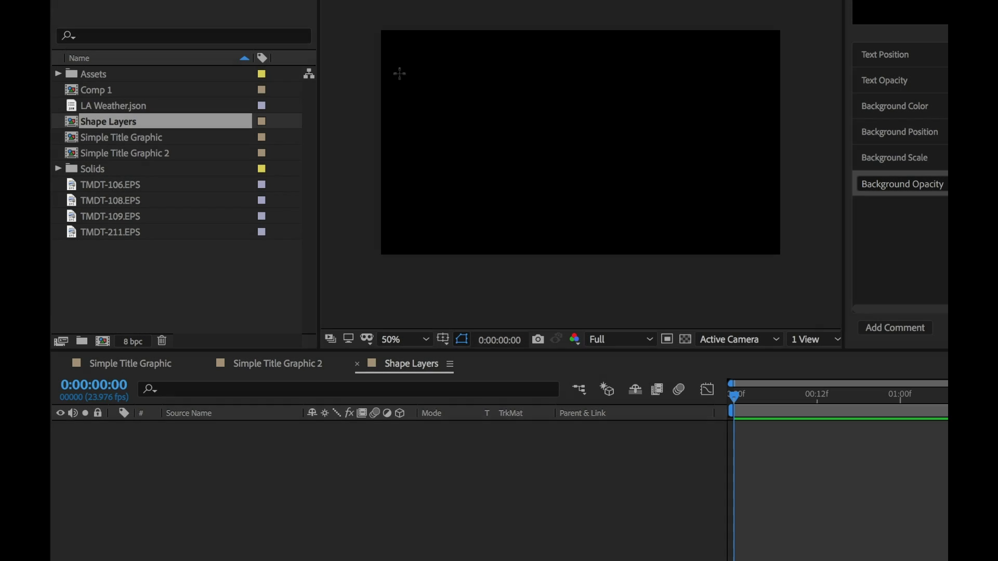
# - Draw a blue rectangle as Shape Layer 1 and enable Center Anchor Point in New Shape Layers
pyautogui.moveTo(399, 73); pyautogui.dragTo(522, 167)
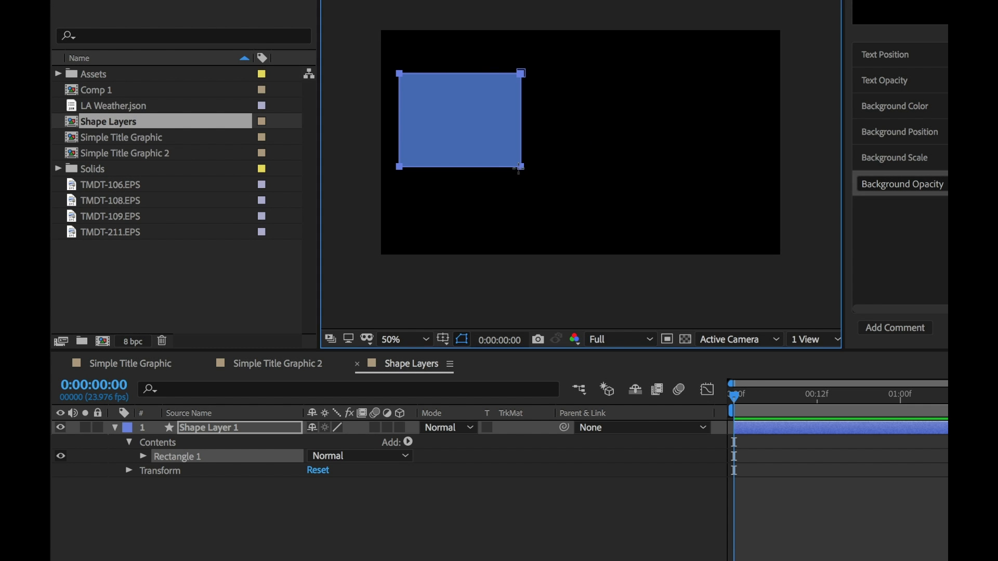
pyautogui.click(201, 431)
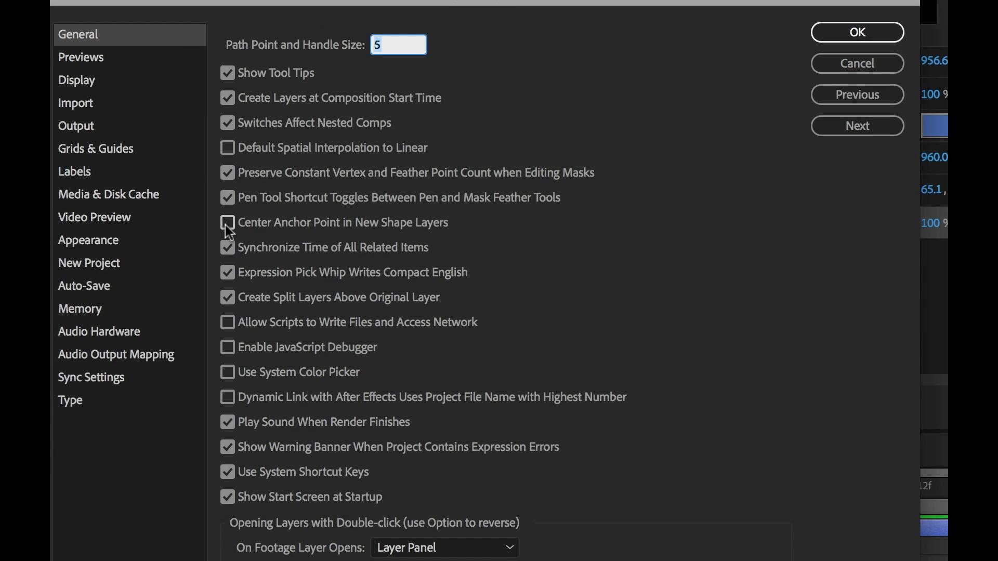
pyautogui.click(275, 233)
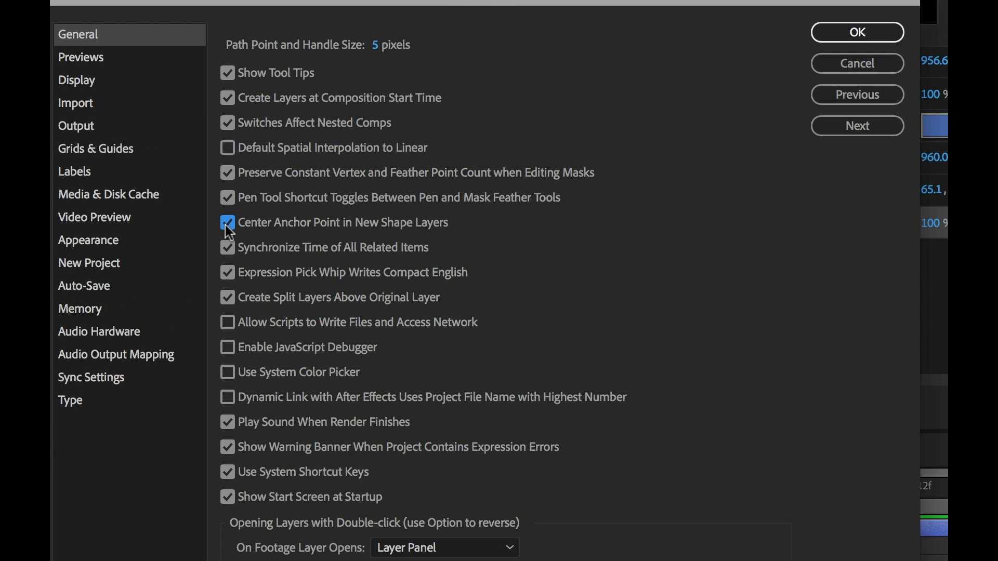
pyautogui.click(858, 35)
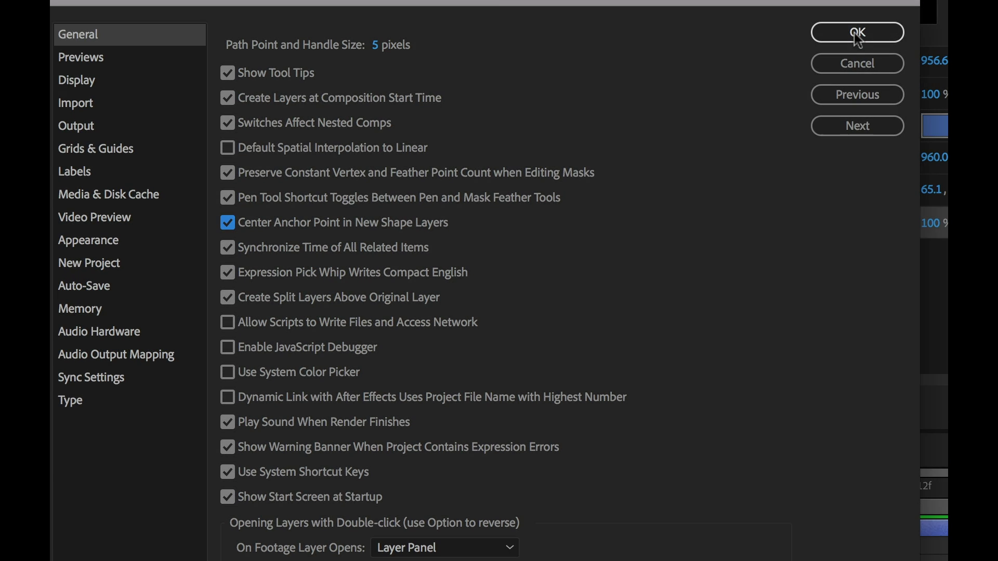